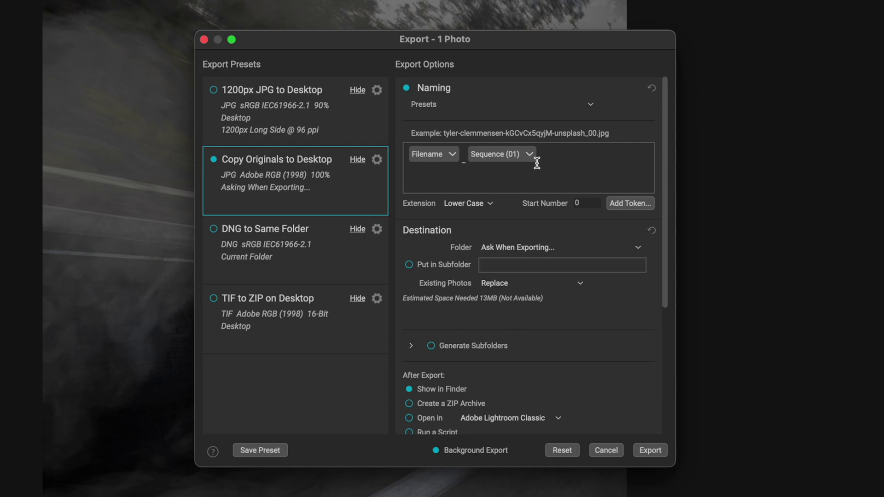
# - Replace the Filename, _ and Sequence naming tokens with the export name 'Car Layerd'
pyautogui.moveTo(546, 158); pyautogui.dragTo(399, 153)
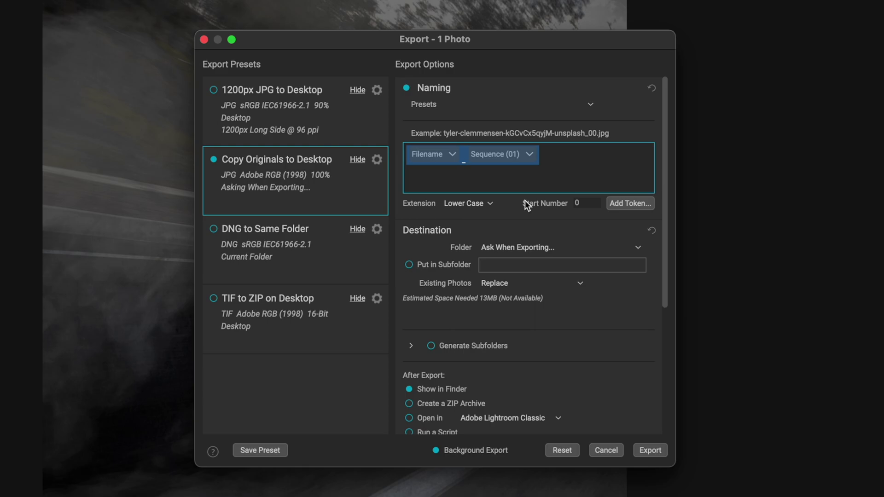
pyautogui.write('Car ')
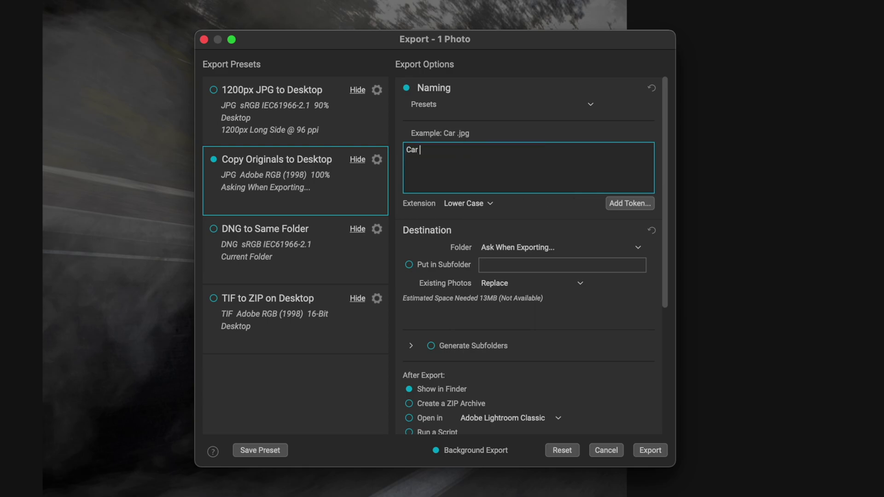
pyautogui.write('Layerd Ex')
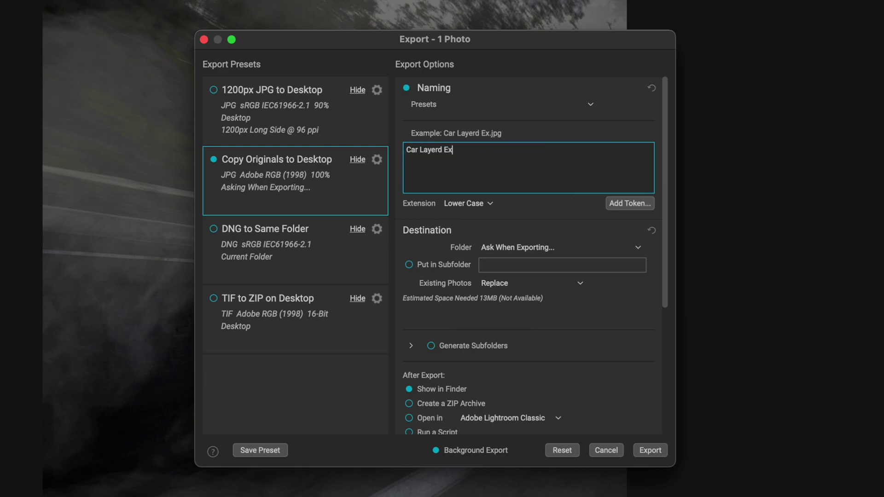
pyautogui.press('BackSpace')
pyautogui.press('BackSpace')
pyautogui.press('BackSpace')
pyautogui.scroll(-3, 538, 289)
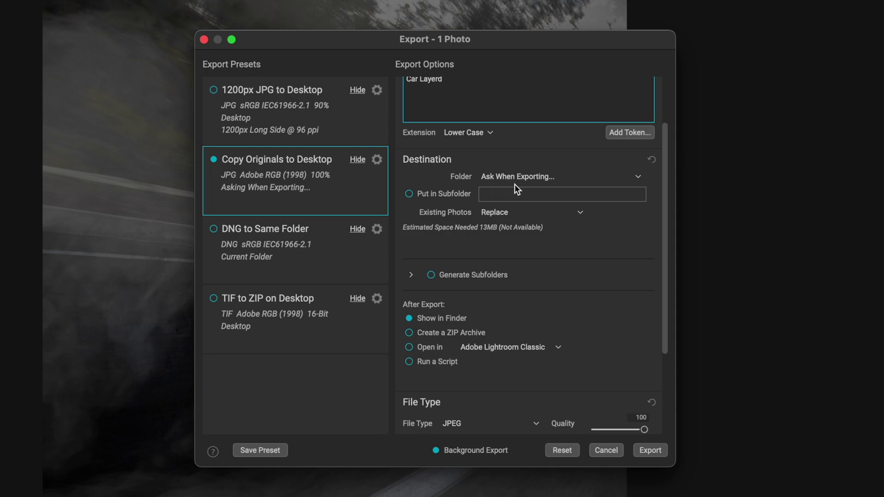
pyautogui.scroll(-5, 510, 216)
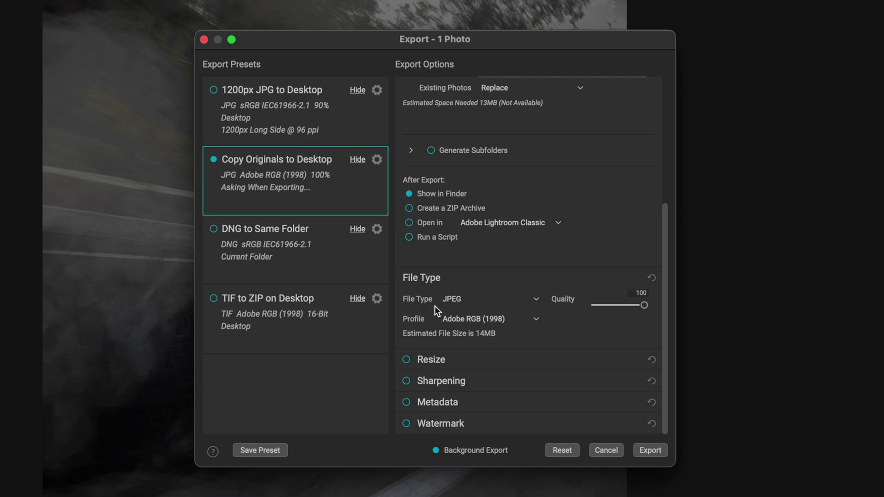
# - Change the export file type from JPEG to Photoshop with 16-Bit depth
pyautogui.click(538, 298)
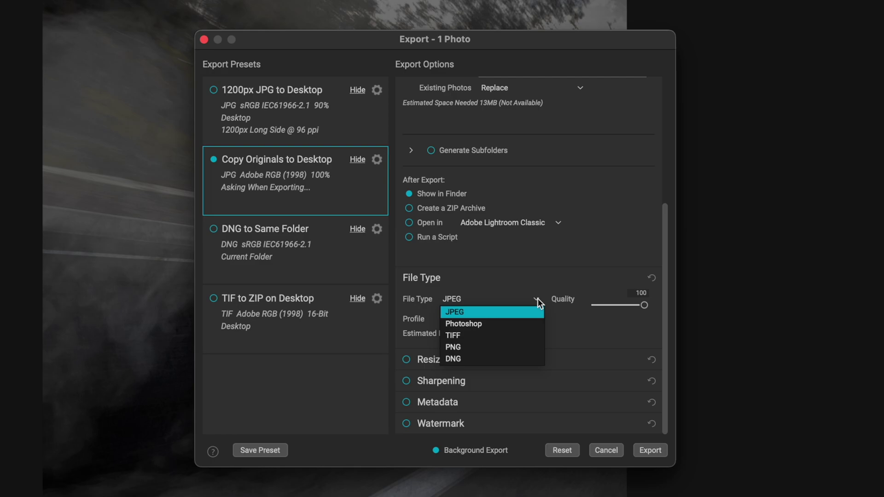
pyautogui.click(517, 325)
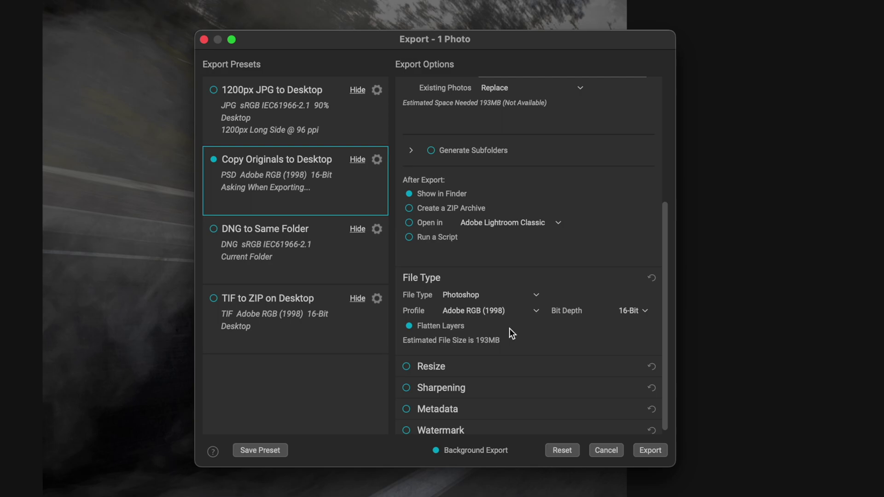
pyautogui.click(637, 310)
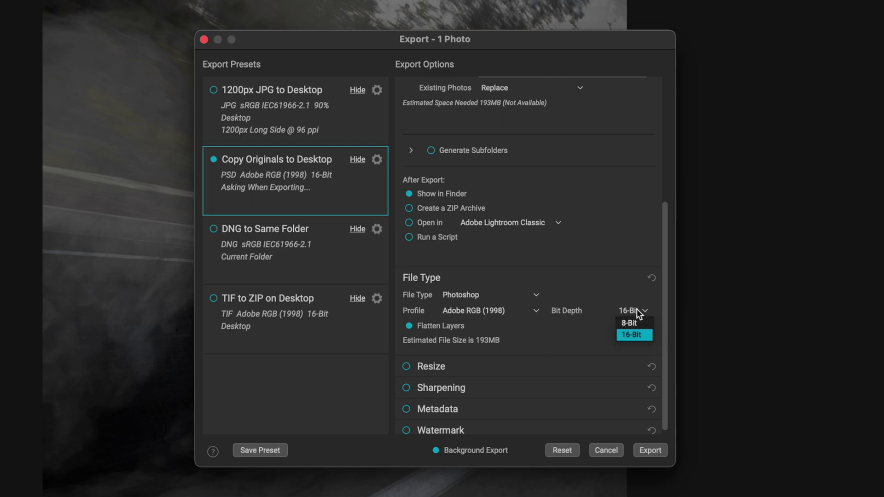
pyautogui.click(642, 336)
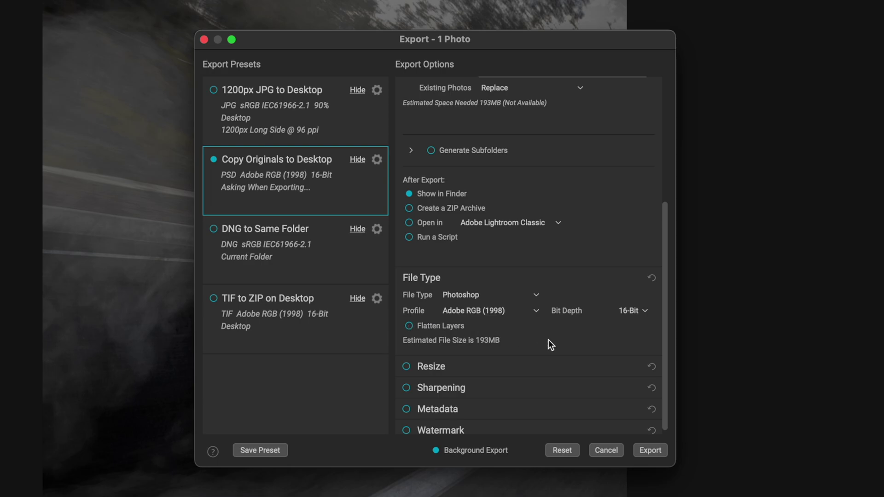
# - Scroll the export settings below File Type, with Flatten Layers switched off
pyautogui.scroll(-1, 598, 329)
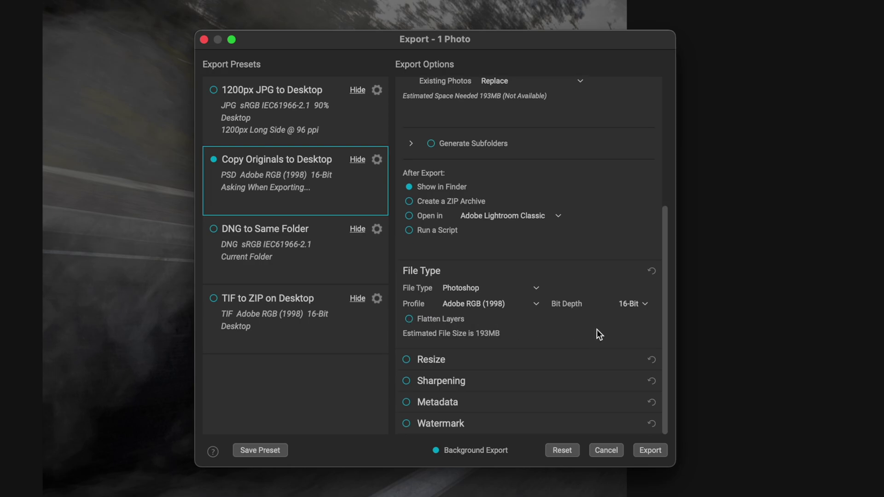
# - Export Car Layerd.psd to the Photo Drive's PSD Documents Exports folder
pyautogui.click(648, 453)
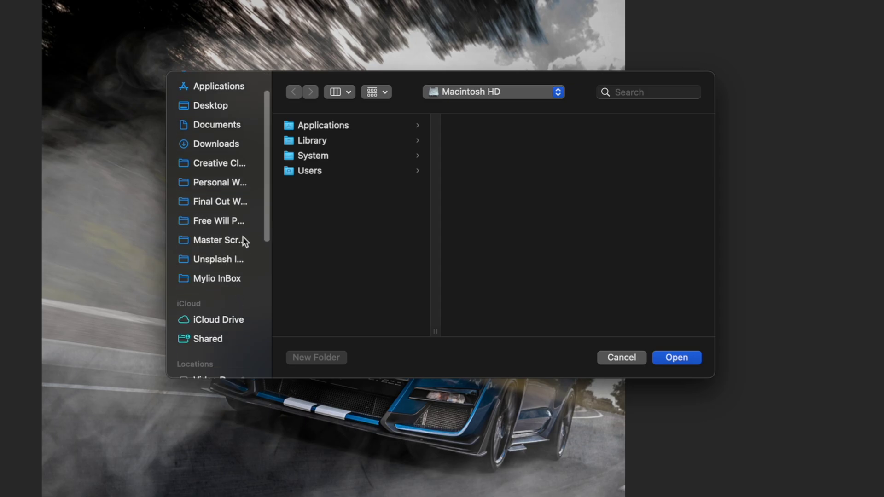
pyautogui.scroll(-5, 242, 237)
pyautogui.click(217, 269)
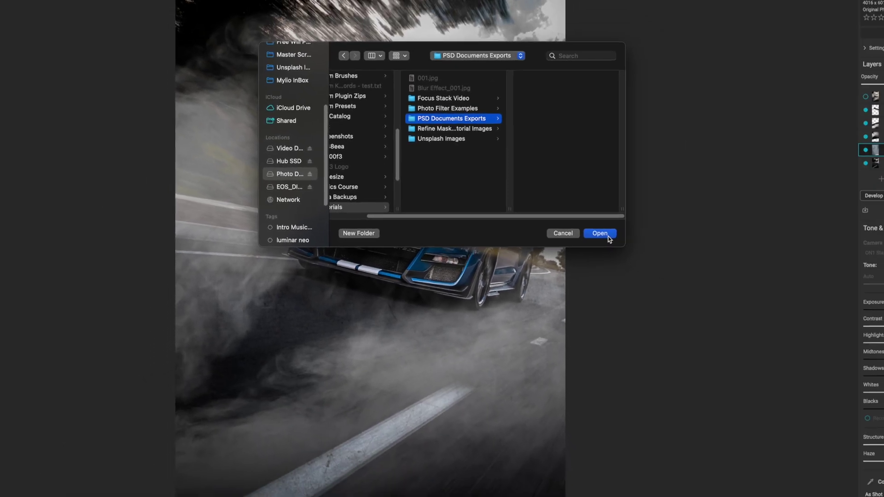
pyautogui.click(600, 233)
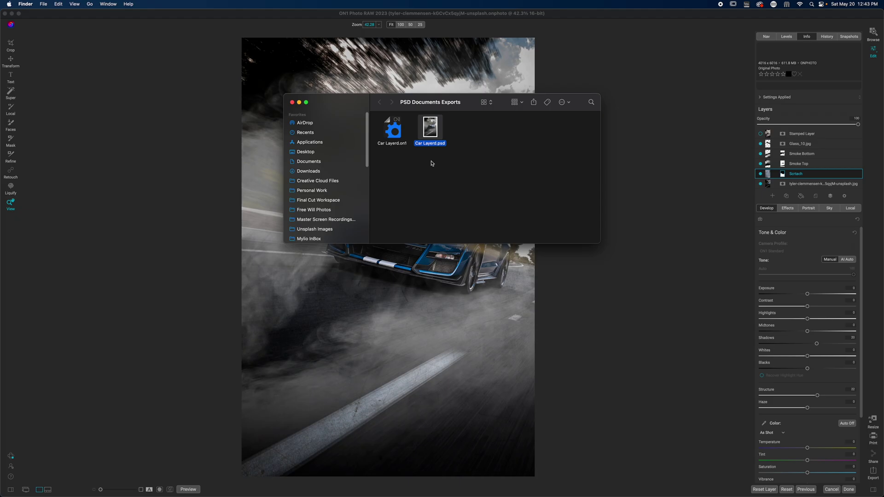
# - Minimize ON1, launch Affinity Photo 2, and drag Car Layerd.psd from Finder onto it
pyautogui.click(12, 14)
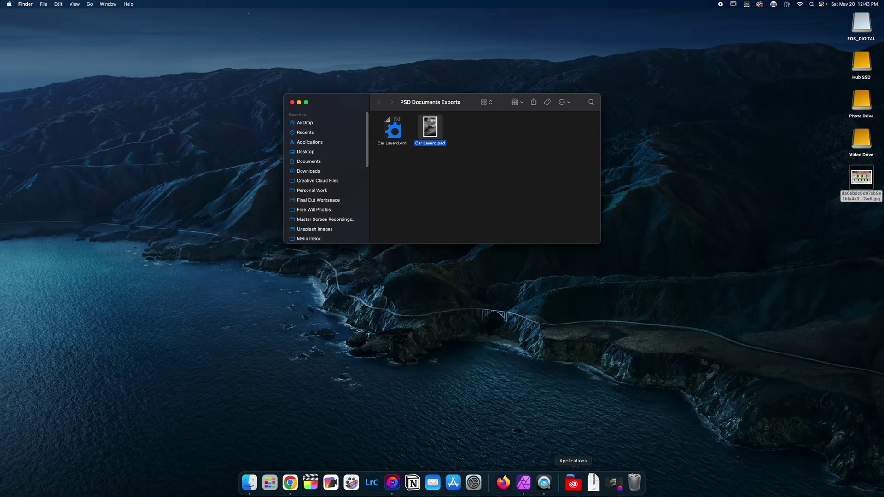
pyautogui.click(524, 483)
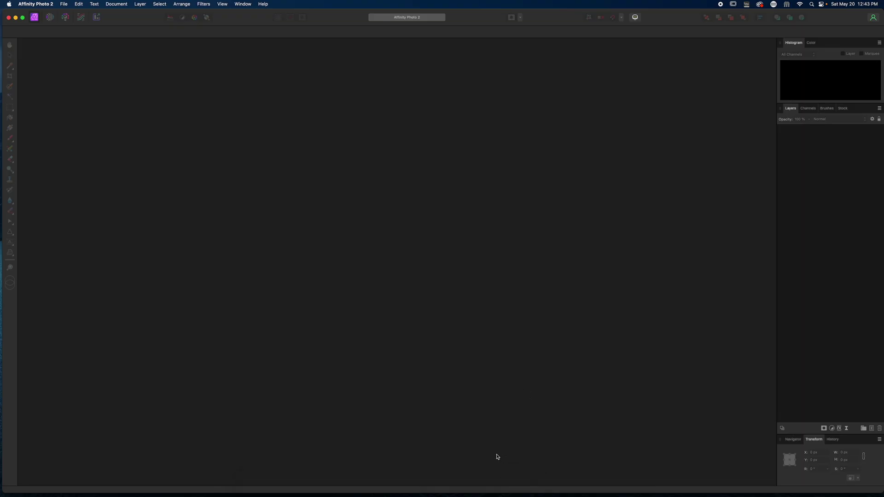
pyautogui.moveTo(501, 481)
pyautogui.click(251, 484)
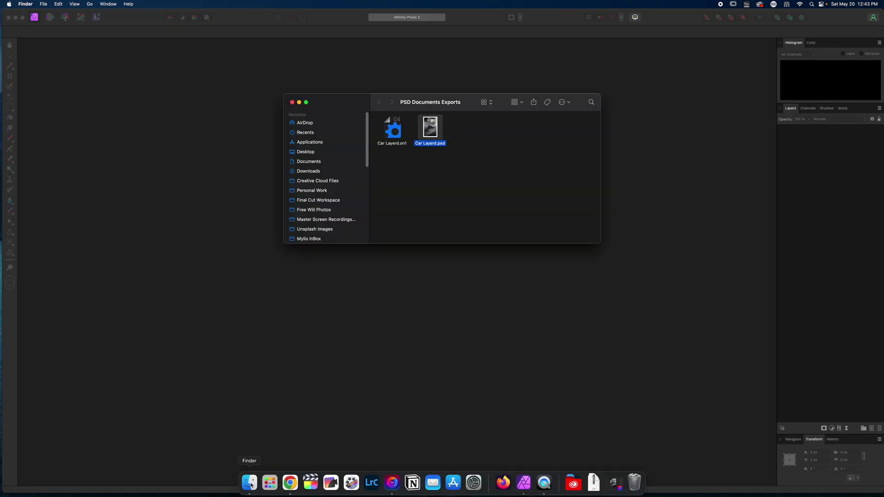
pyautogui.moveTo(428, 134); pyautogui.dragTo(351, 305)
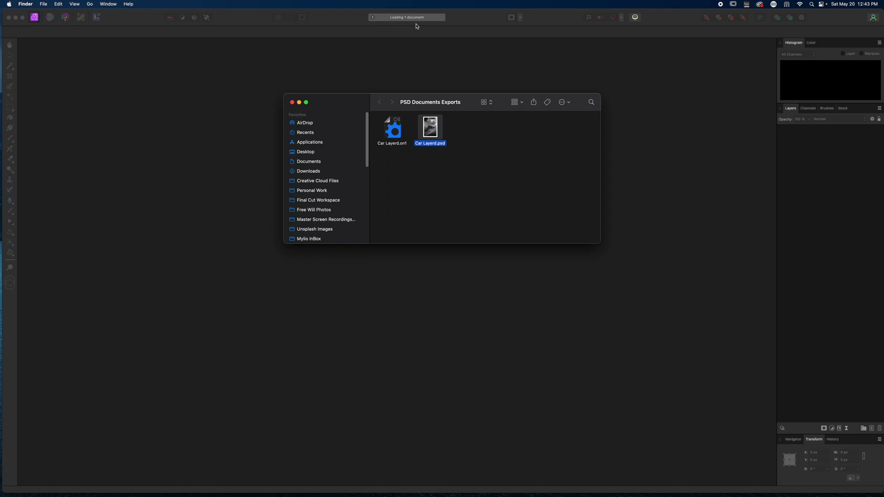
pyautogui.click(470, 19)
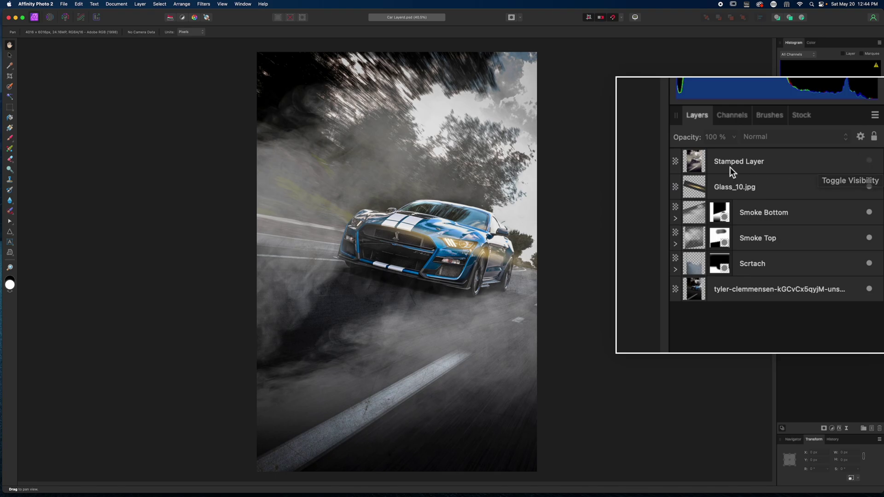
# - Toggle the Stamped Layer's visibility several times to compare, ending with it hidden
pyautogui.click(870, 161)
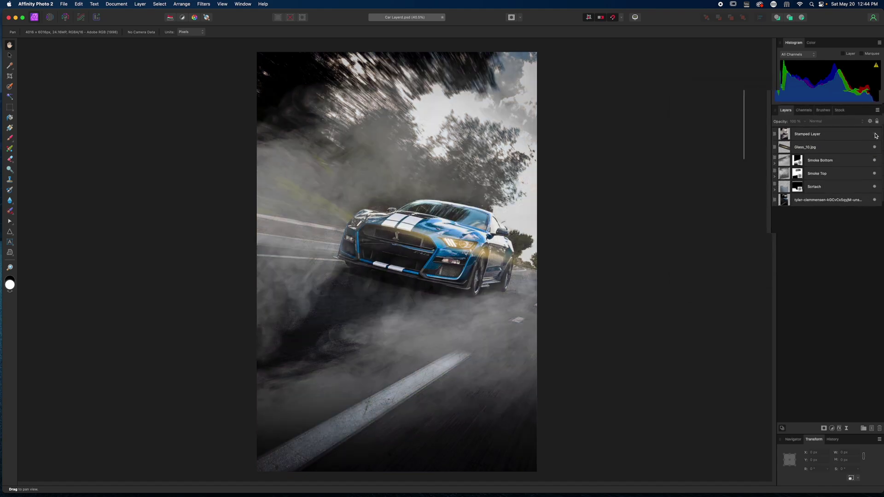
pyautogui.click(877, 131)
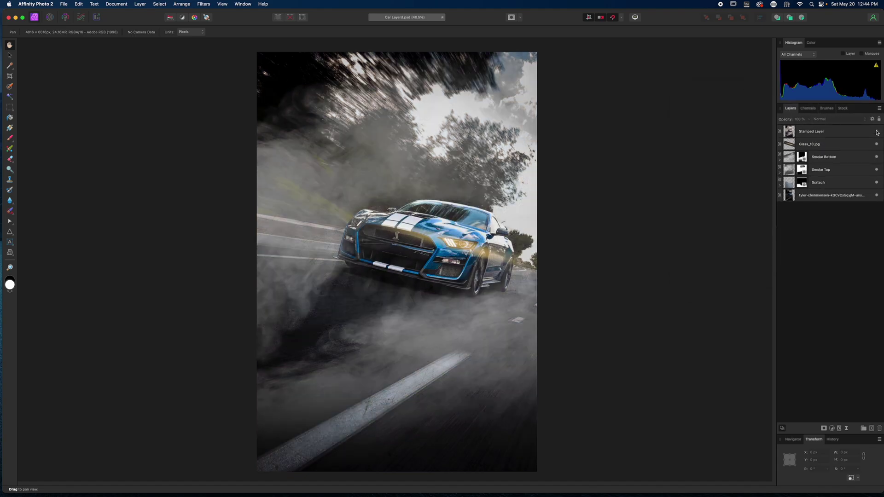
pyautogui.click(876, 131)
pyautogui.click(876, 131)
pyautogui.click(791, 160)
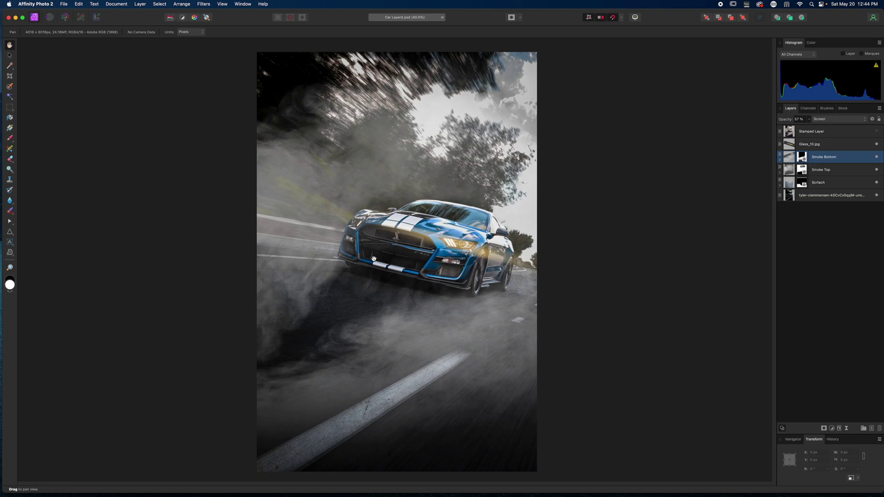
pyautogui.press('v')
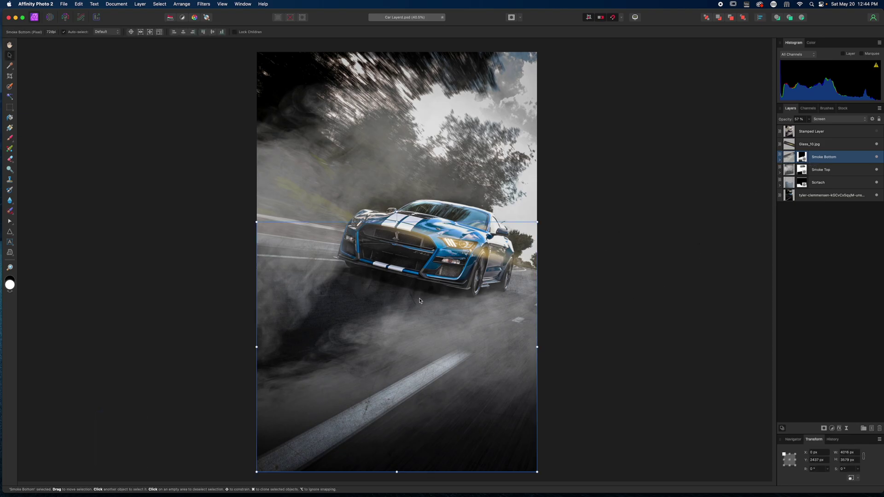
pyautogui.moveTo(353, 275)
pyautogui.mouseDown()
pyautogui.moveTo(395, 271)
pyautogui.moveTo(296, 322)
pyautogui.moveTo(359, 271)
pyautogui.moveTo(361, 283)
pyautogui.moveTo(356, 278)
pyautogui.mouseUp()
pyautogui.moveTo(487, 335); pyautogui.dragTo(447, 337)
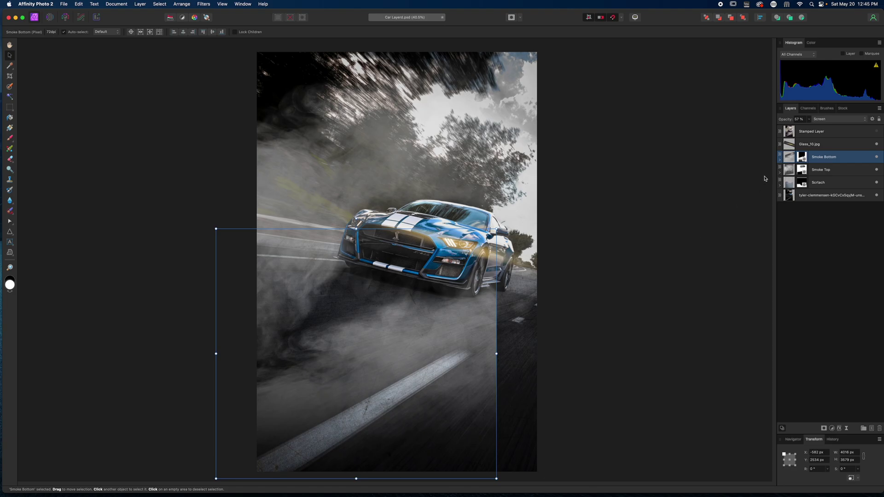
pyautogui.click(780, 160)
pyautogui.click(780, 160)
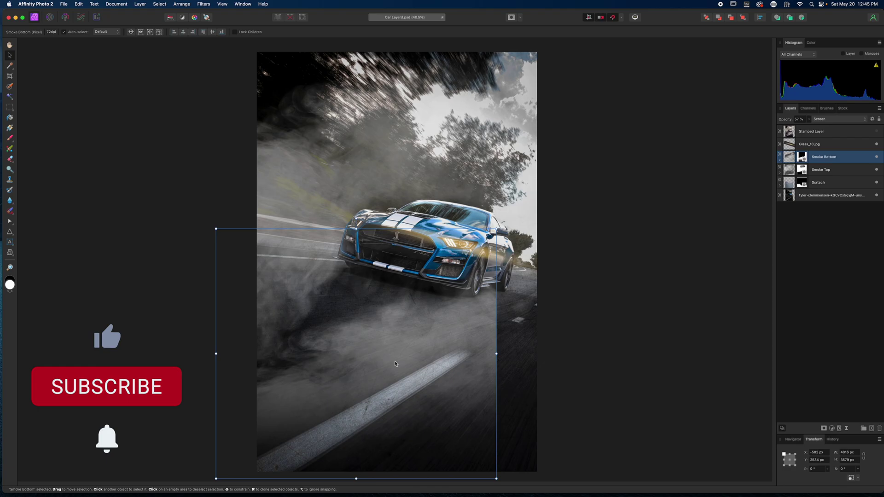
pyautogui.moveTo(377, 378); pyautogui.dragTo(417, 371)
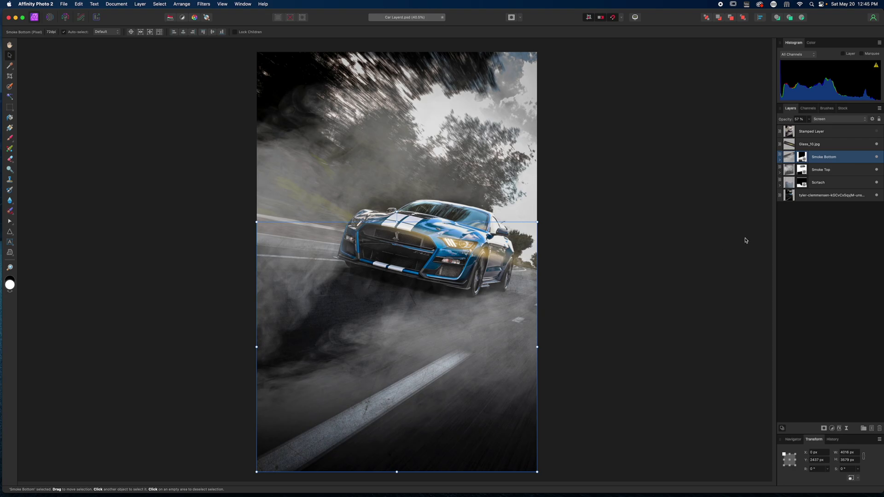
pyautogui.click(800, 222)
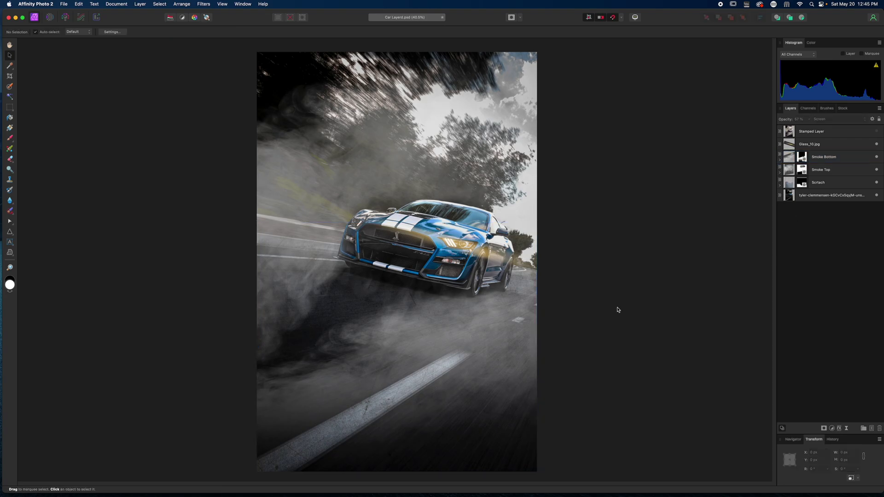